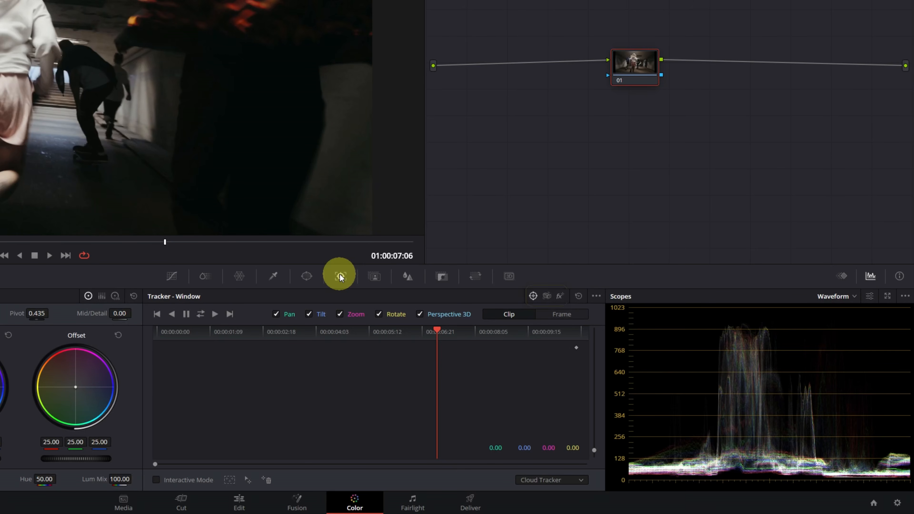
Switch the Color page tracker to FX mode and set its tracking type to IntelliTrack
click(560, 296)
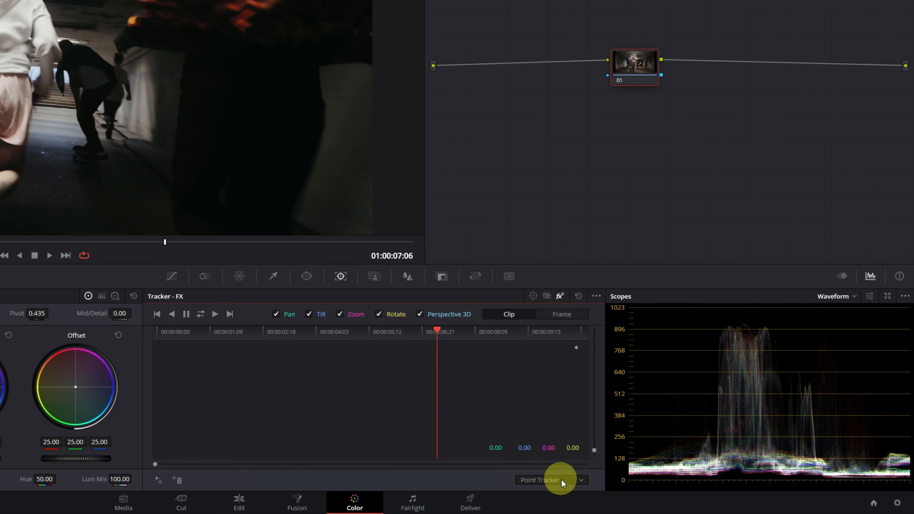
click(577, 483)
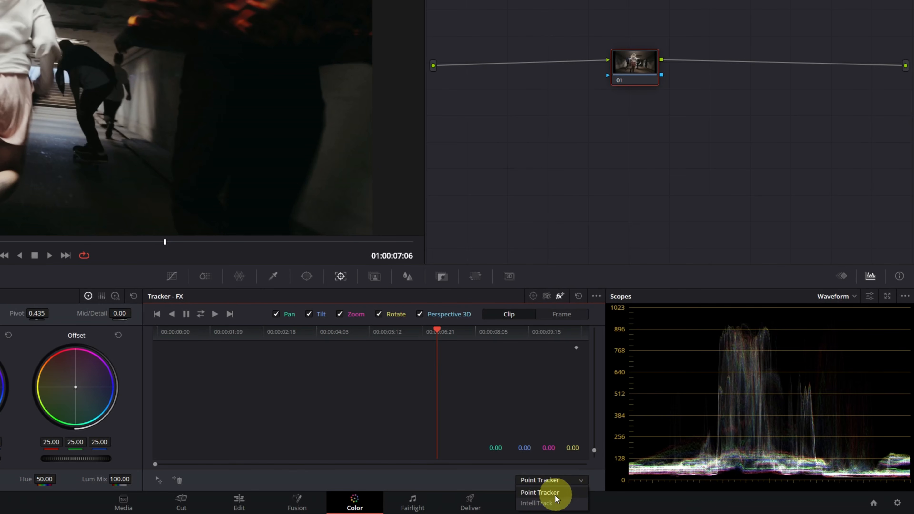
click(544, 504)
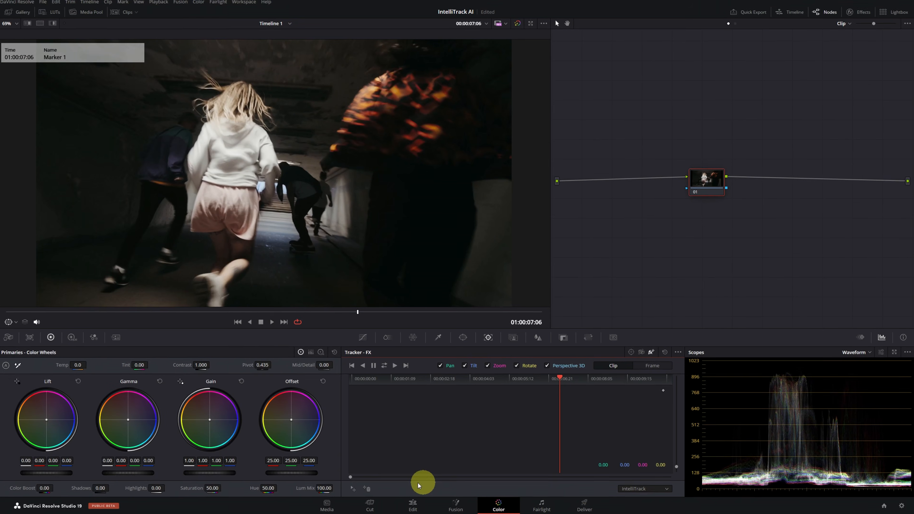
Add an FX tracking point and place it on the distant skateboarder's foot in the tunnel clip
click(356, 489)
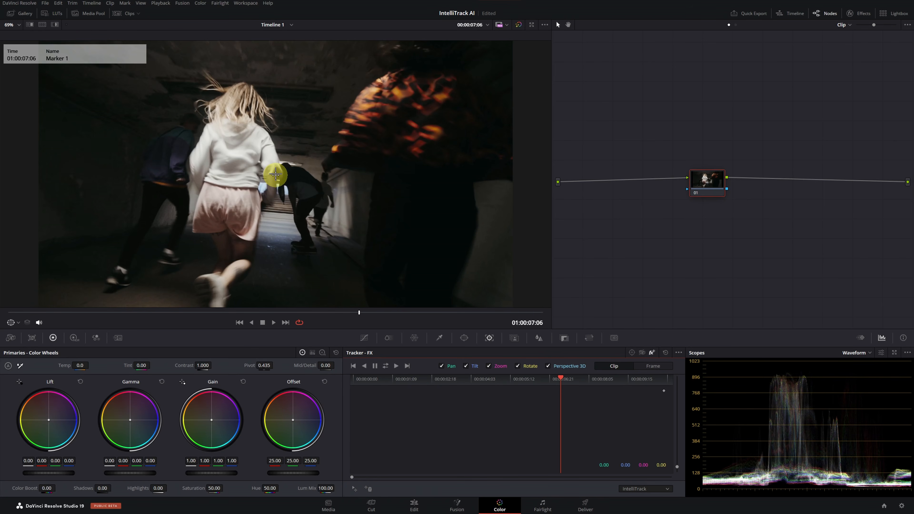
click(276, 175)
drag(276, 176, 311, 248)
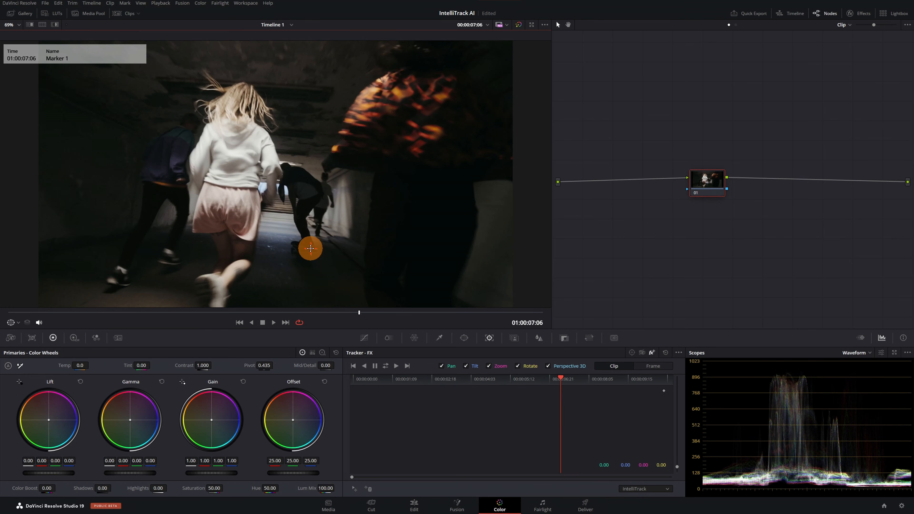
drag(311, 248, 310, 248)
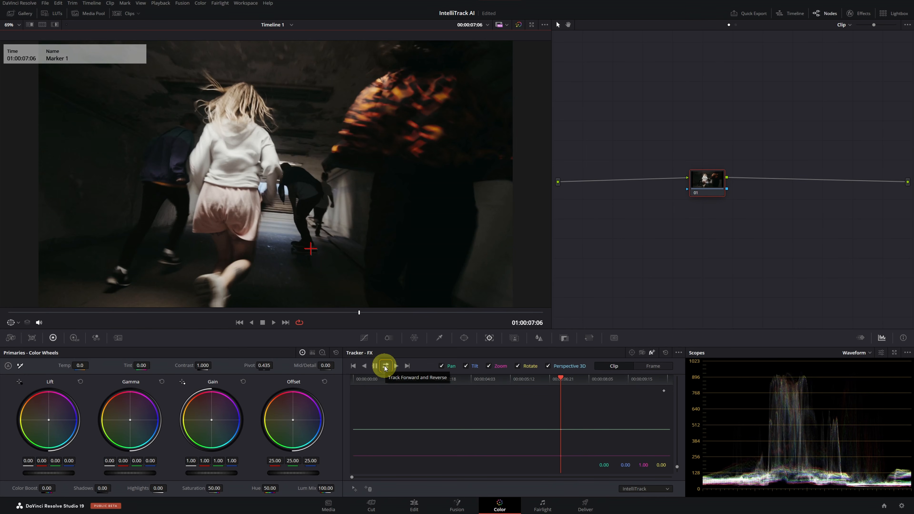
Track the foot point forward and reverse, play back the result, and clear the tracking data
click(385, 366)
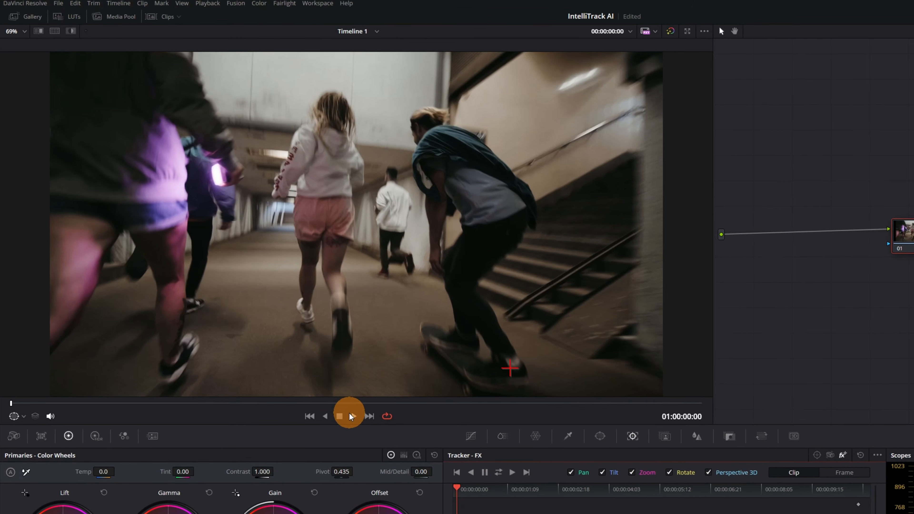
click(350, 413)
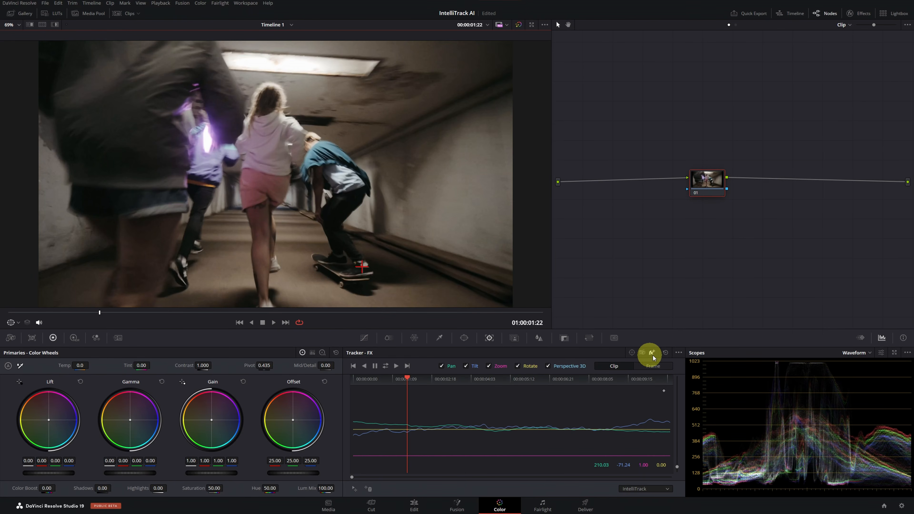
click(665, 352)
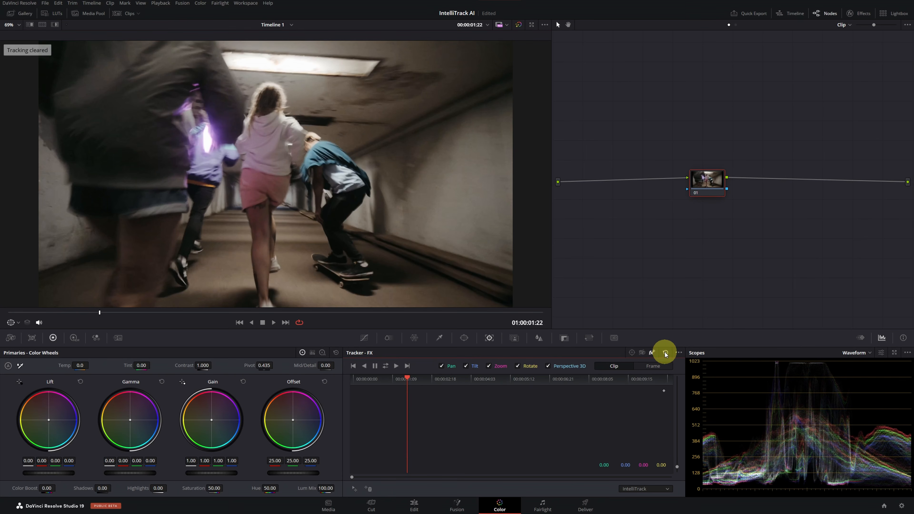
Add a circular window and shrink it around the skateboarder's foot, at about Pan 54.2 and Tilt 45.4
click(464, 338)
click(359, 403)
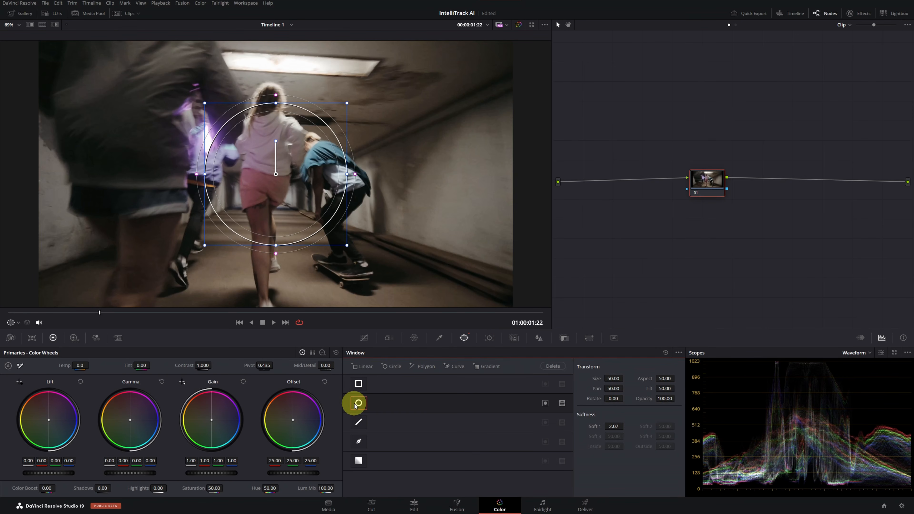
drag(276, 174, 361, 267)
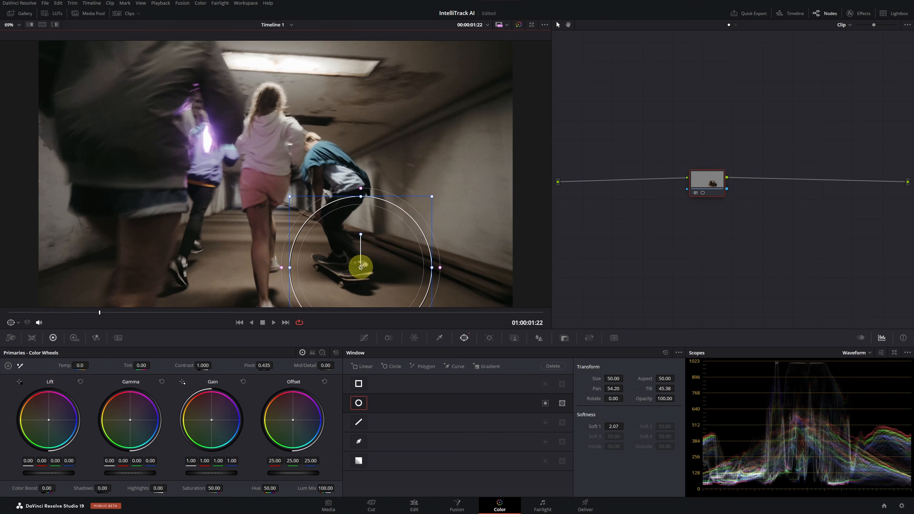
drag(432, 196, 377, 260)
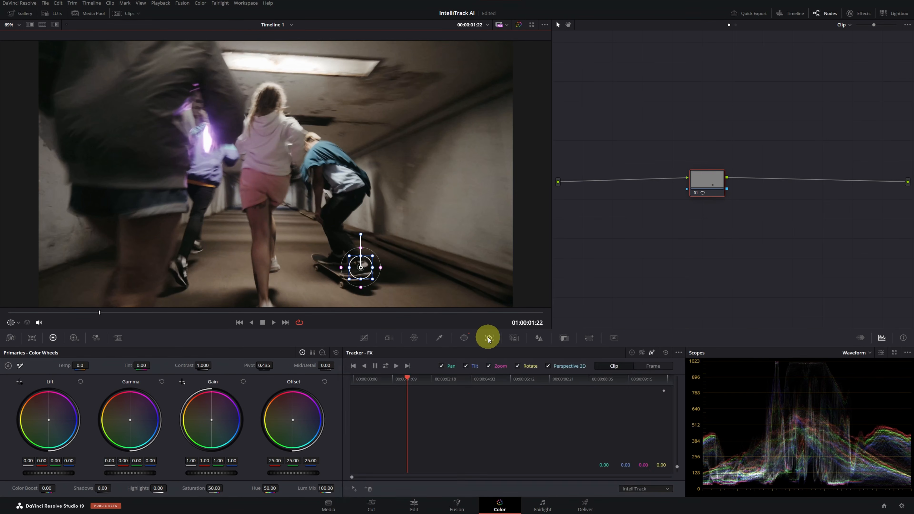
Switch the tracker to Window mode and choose Cloud Tracker as the tracking type
click(489, 338)
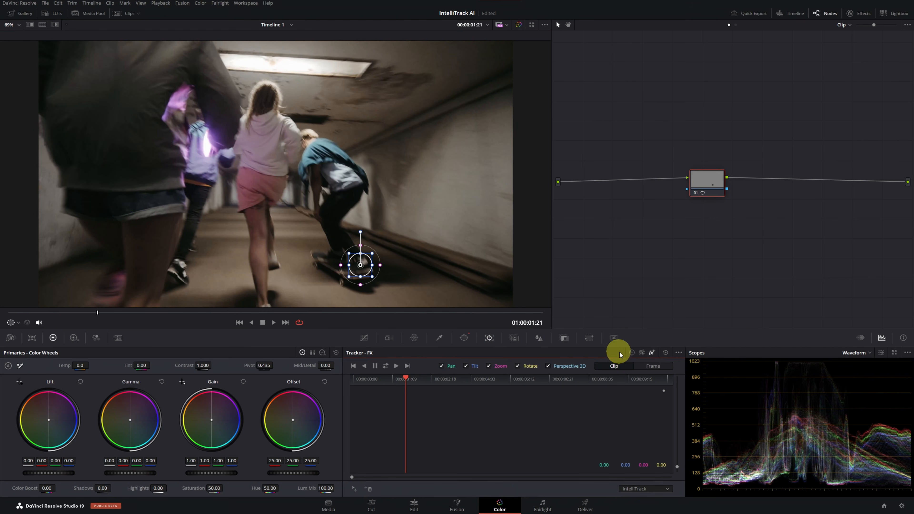
click(632, 352)
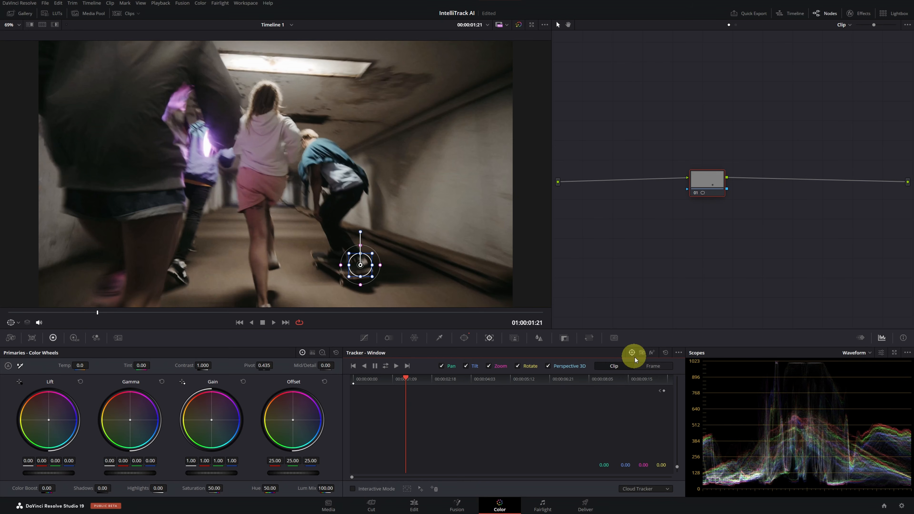
click(667, 489)
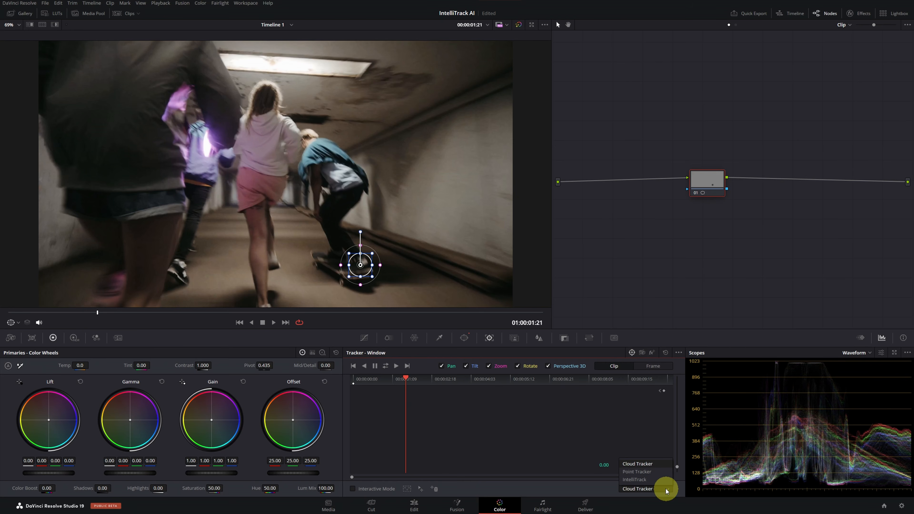
click(643, 465)
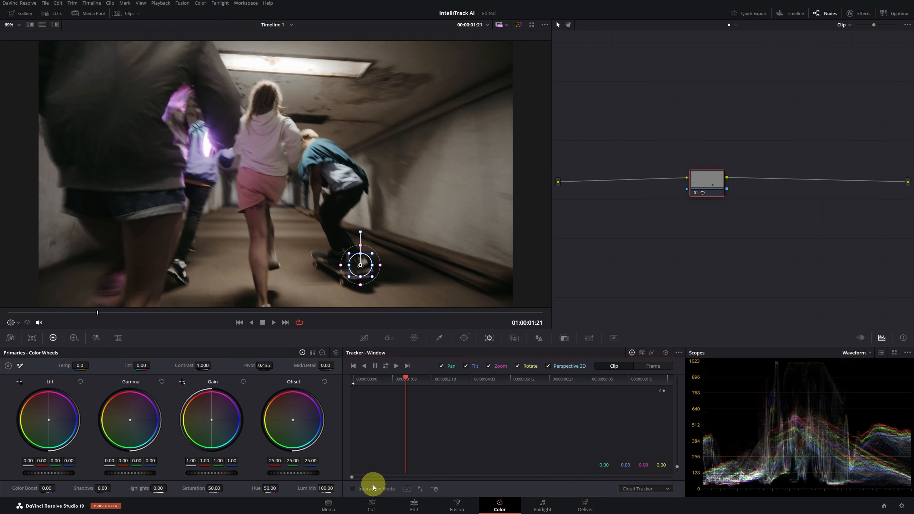
Enable Interactive Mode, track the circular window forward and reverse, and play back the clip
click(353, 489)
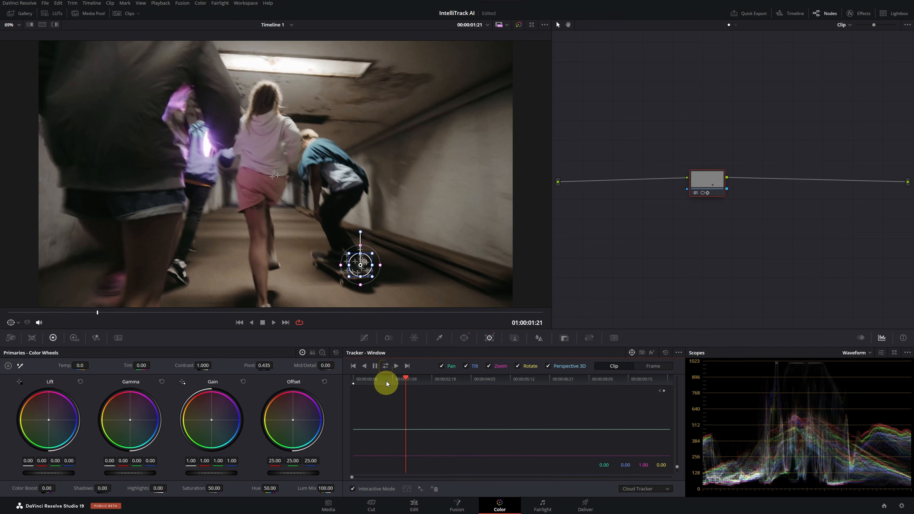
click(386, 366)
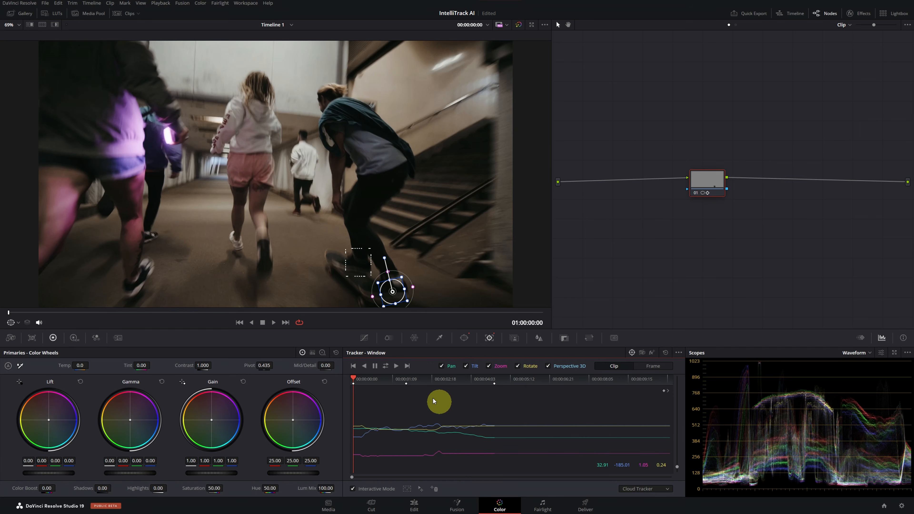
click(273, 322)
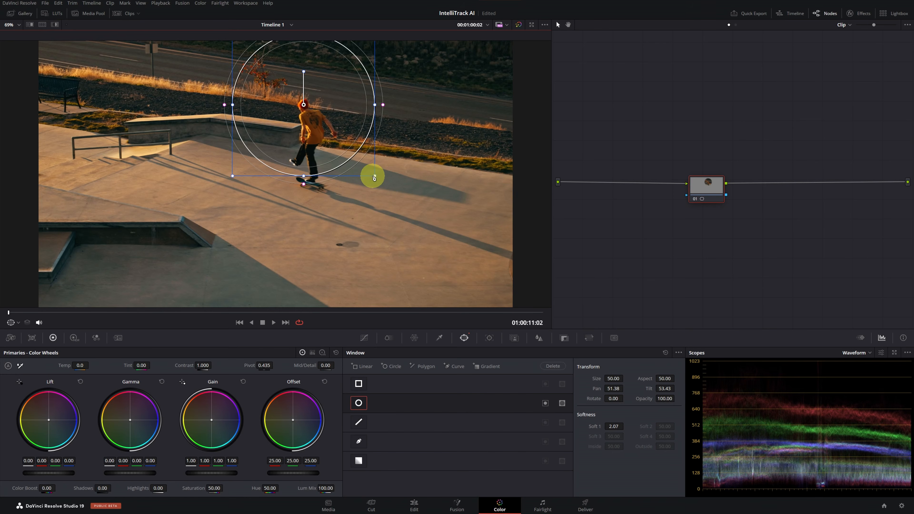
In the skatepark clip, shrink the circular window to the skateboarder's head and try tracking it forward and reverse with Cloud Tracker
drag(346, 137, 314, 121)
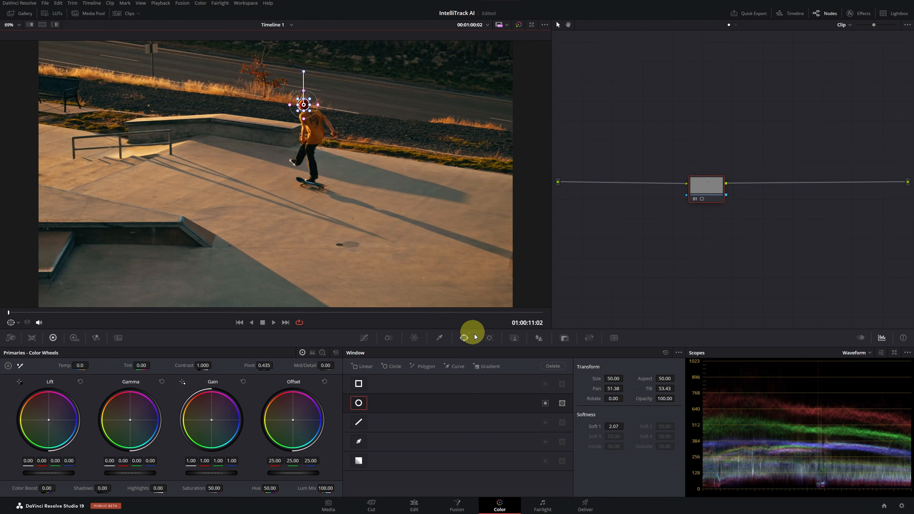
click(490, 338)
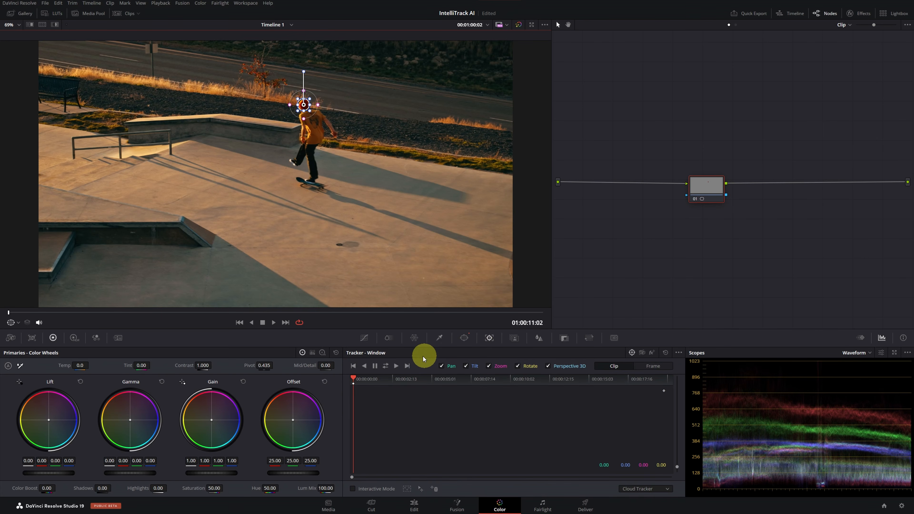
click(385, 365)
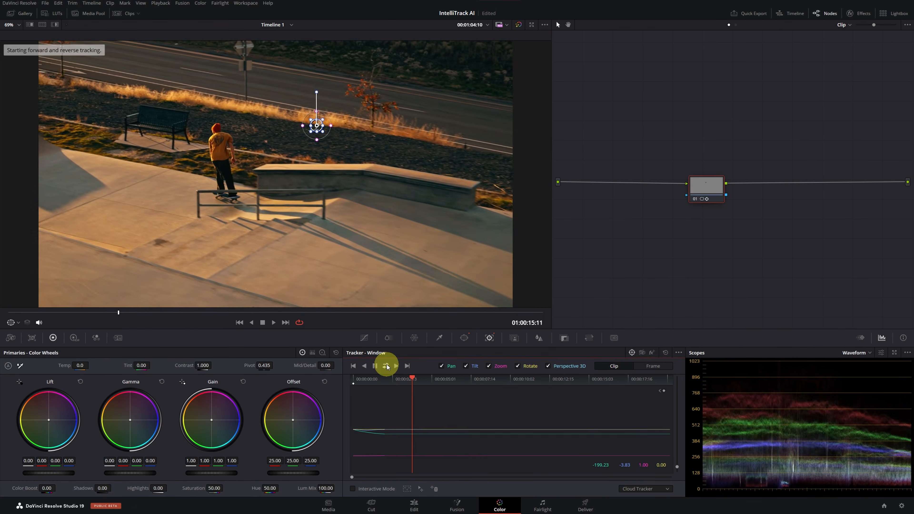
click(376, 368)
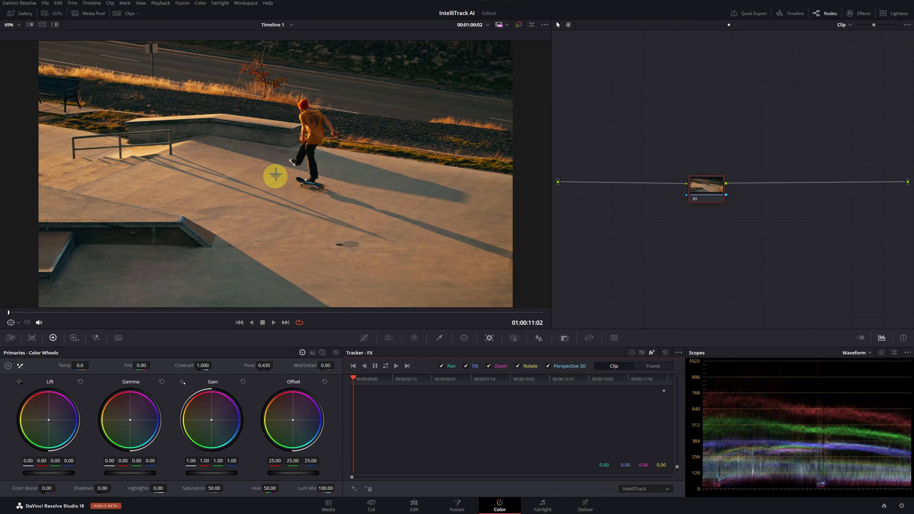
Place the IntelliTrack FX point on the skateboarder's head, track it forward and reverse, and play back the clip
click(277, 171)
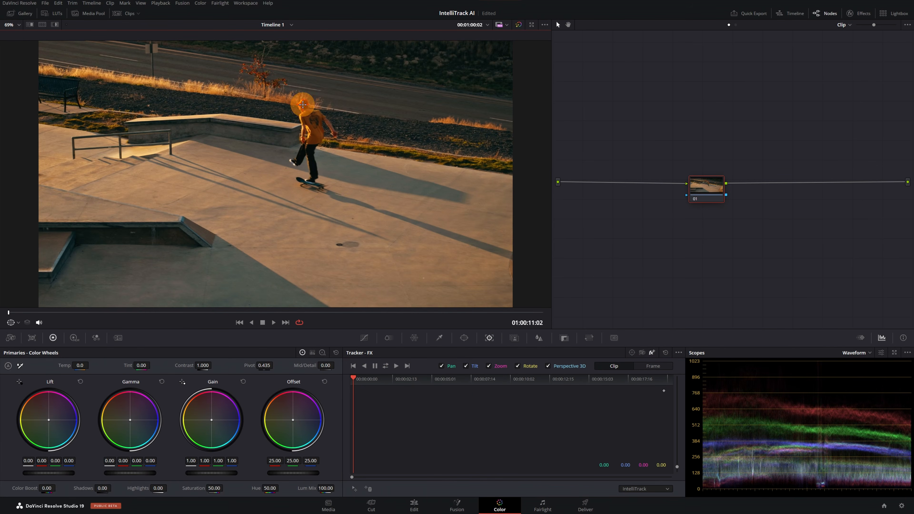
click(303, 104)
click(385, 366)
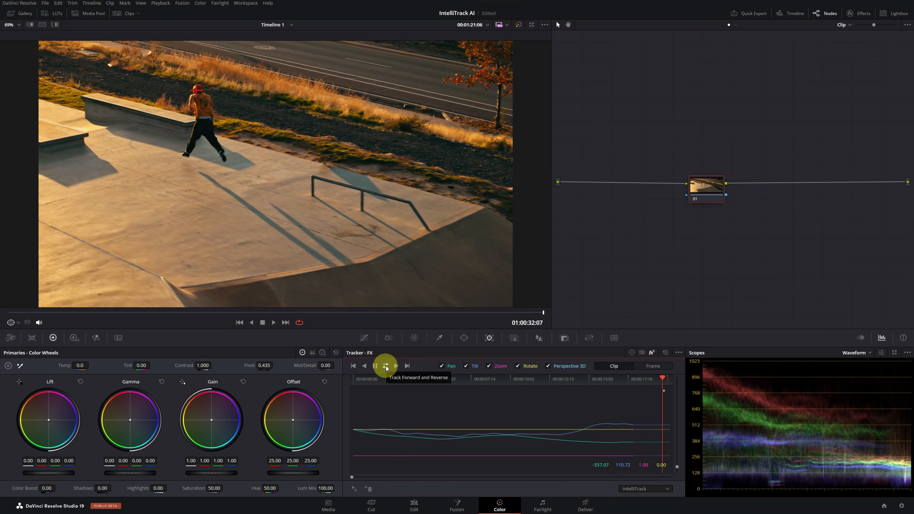
click(271, 324)
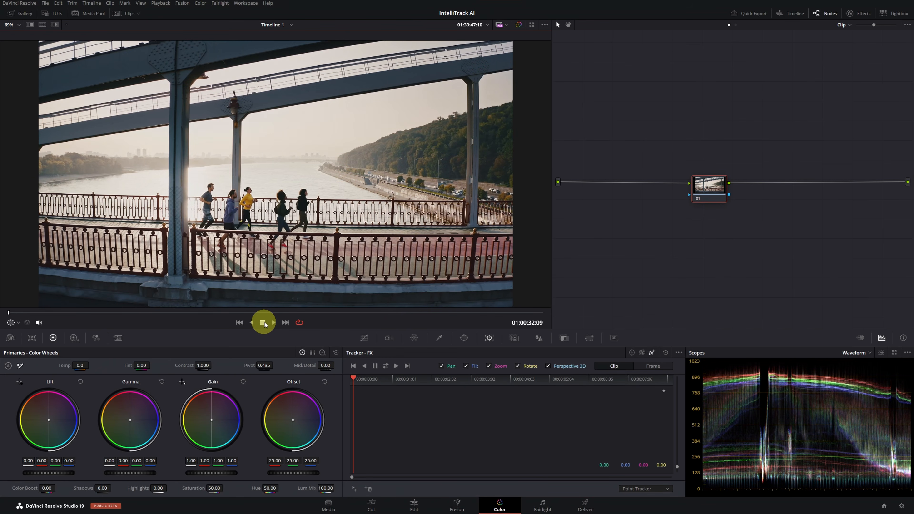
Open the bridge clip on the Fusion page, select the Run text node, and move the playhead to the last frame, 208
click(454, 511)
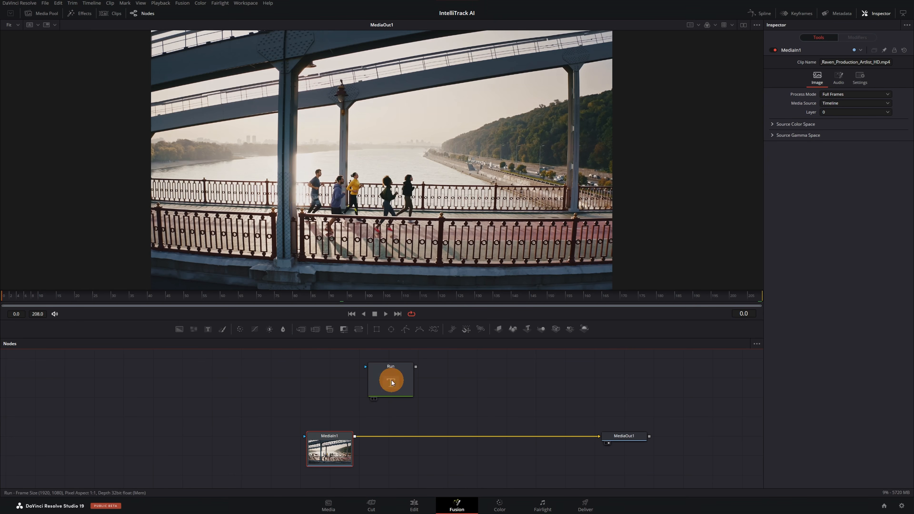
drag(389, 379, 394, 377)
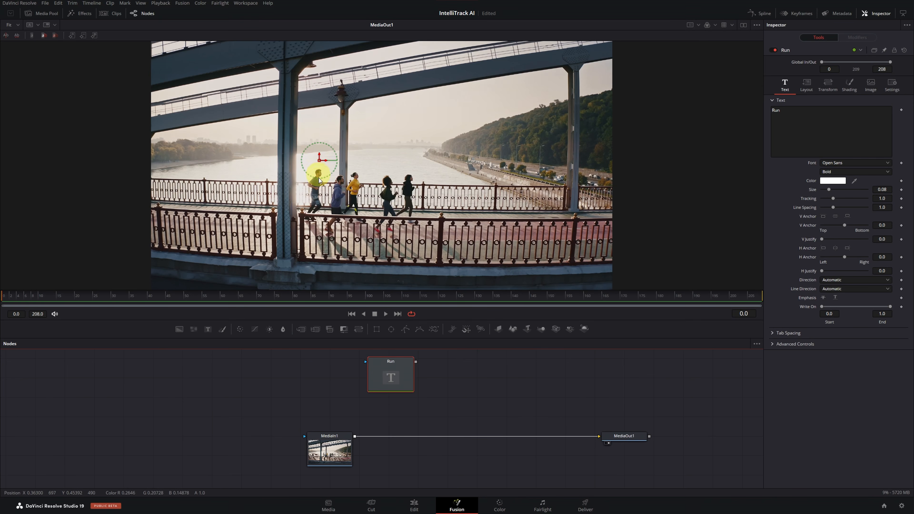
drag(380, 295, 424, 299)
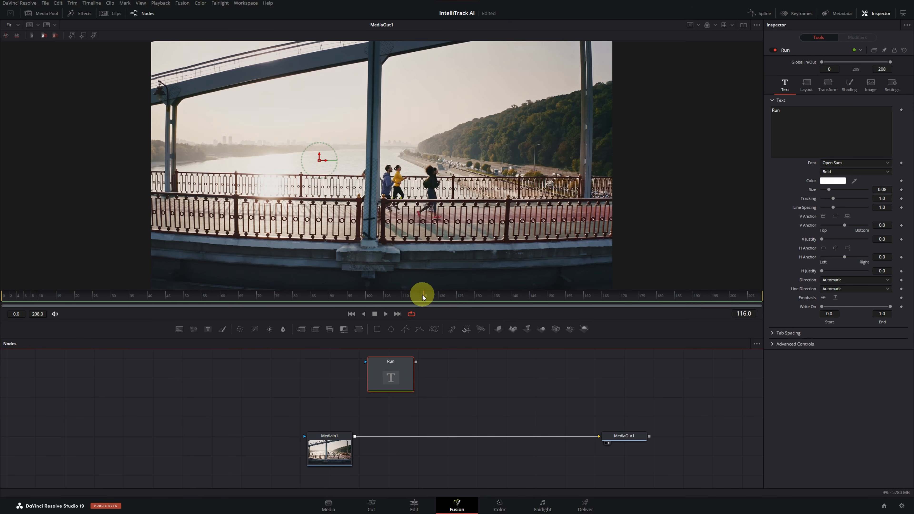
drag(423, 295, 560, 301)
drag(679, 308, 757, 306)
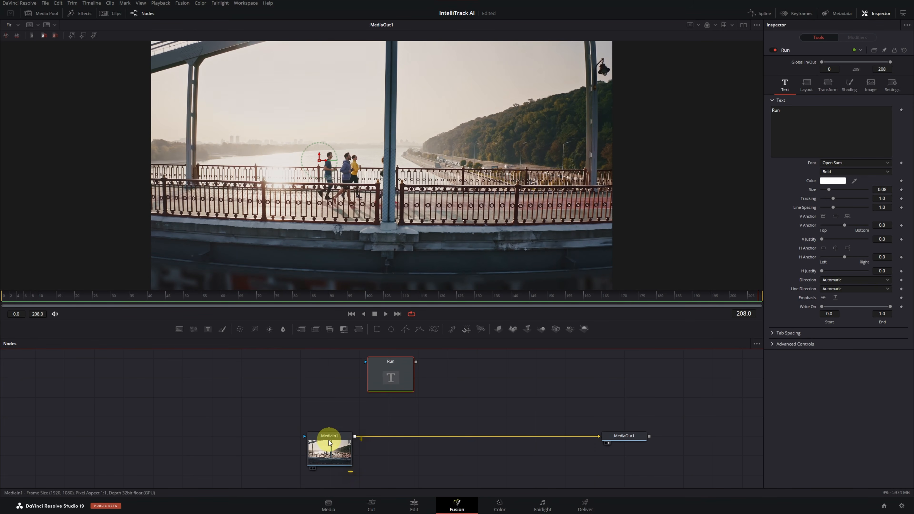
Insert a Tracker node directly after MediaIn1
drag(331, 447, 325, 450)
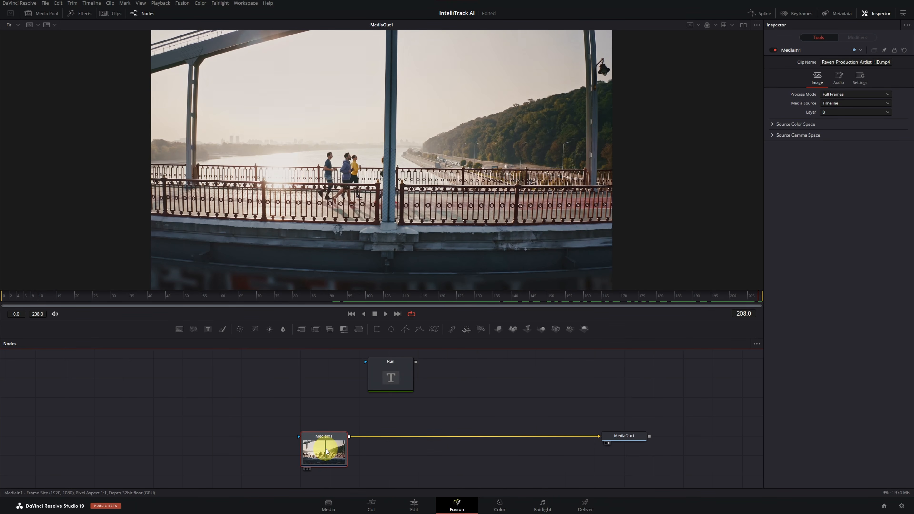
key(shift+space)
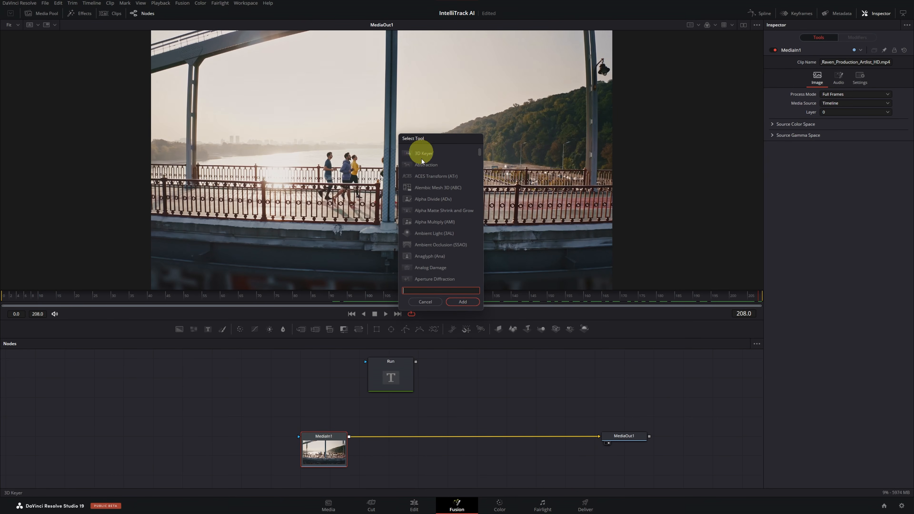
text(TRA)
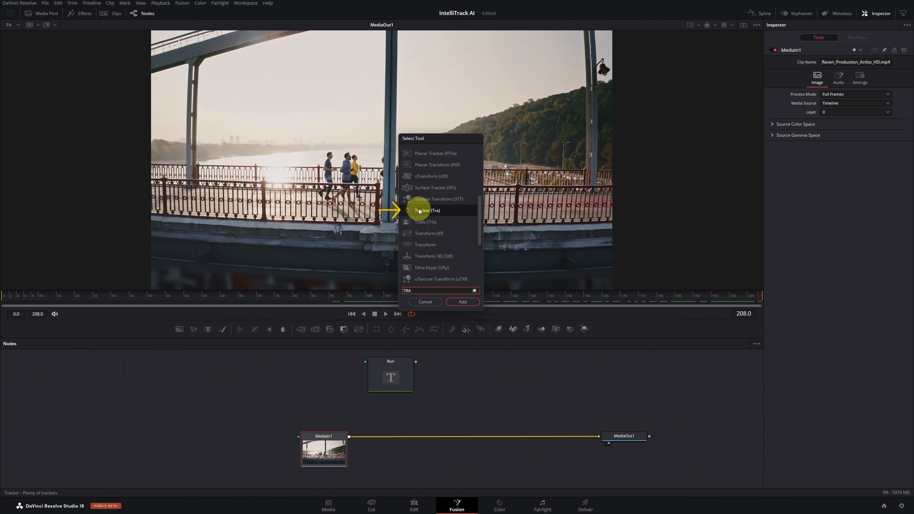
click(461, 303)
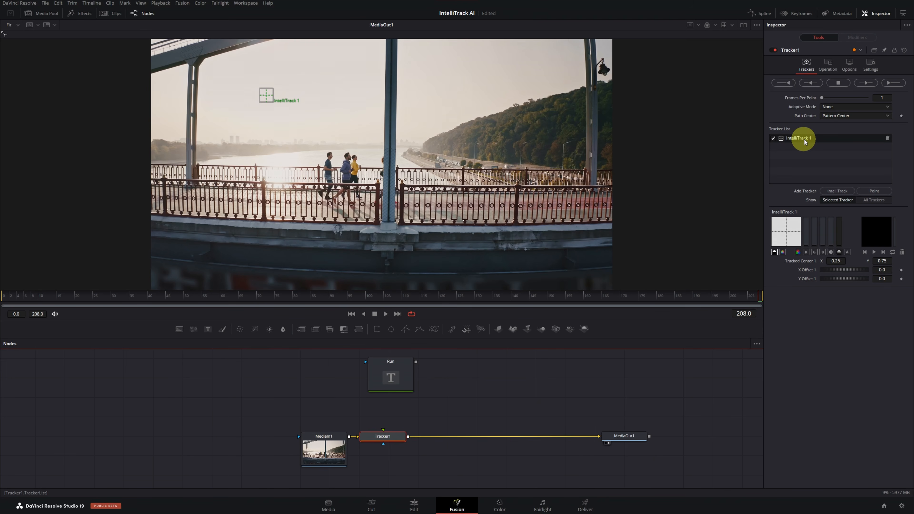
Place the IntelliTrack 1 tracker over the head of the rearmost visible runner in the blue shirt
click(266, 96)
drag(267, 96, 331, 158)
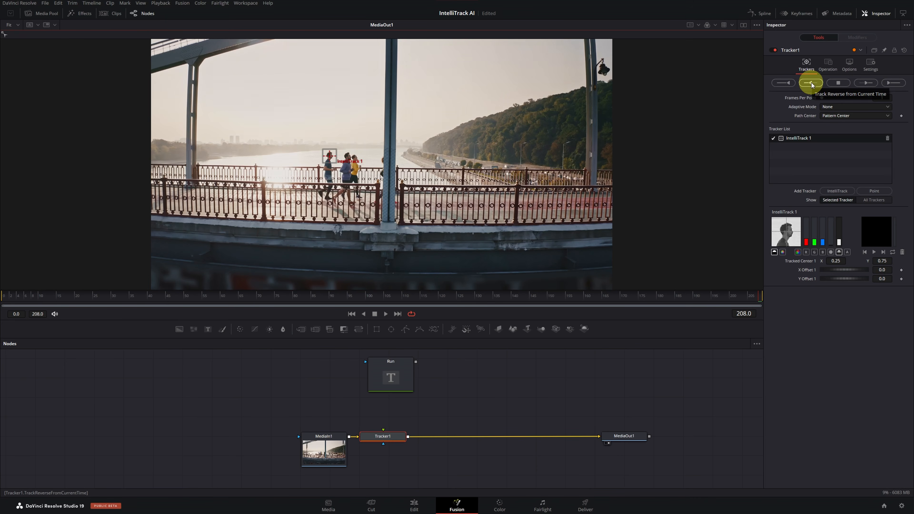
Track IntelliTrack 1 in reverse from the last frame and set Tracker1's operation to Match Move
click(810, 83)
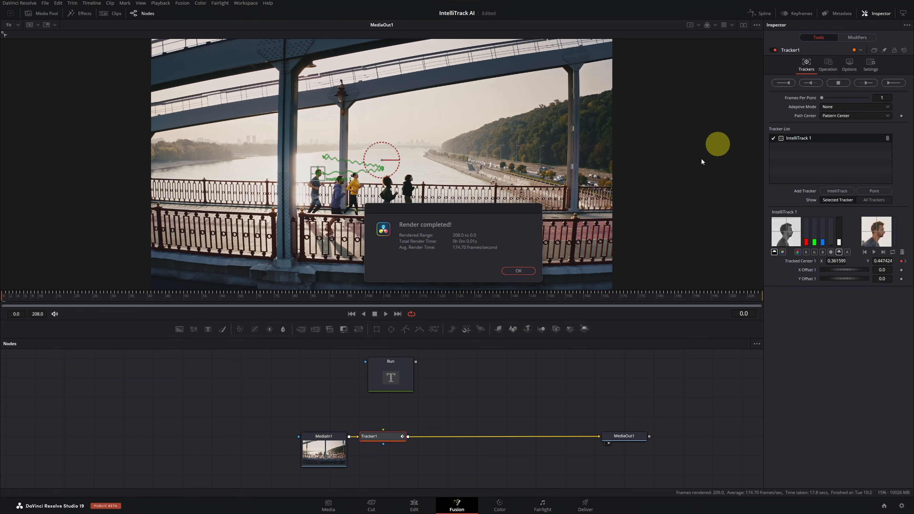
click(510, 272)
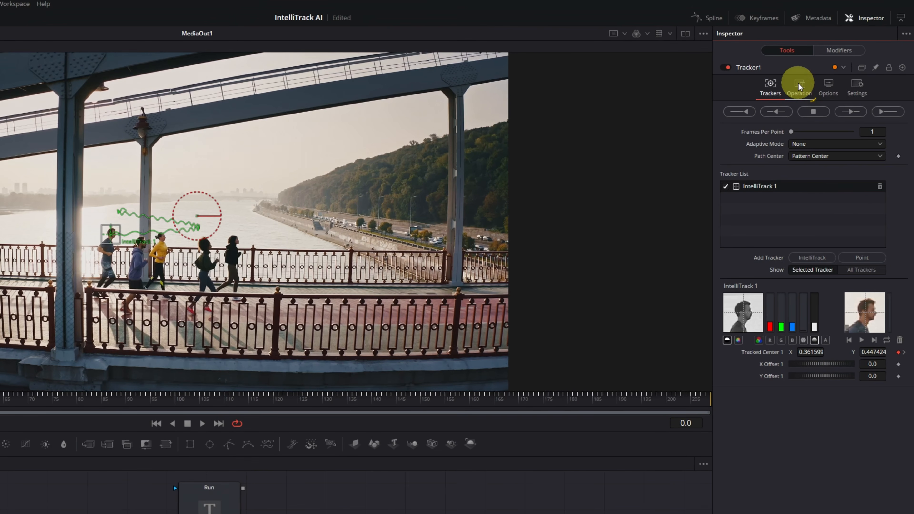
click(801, 83)
click(801, 109)
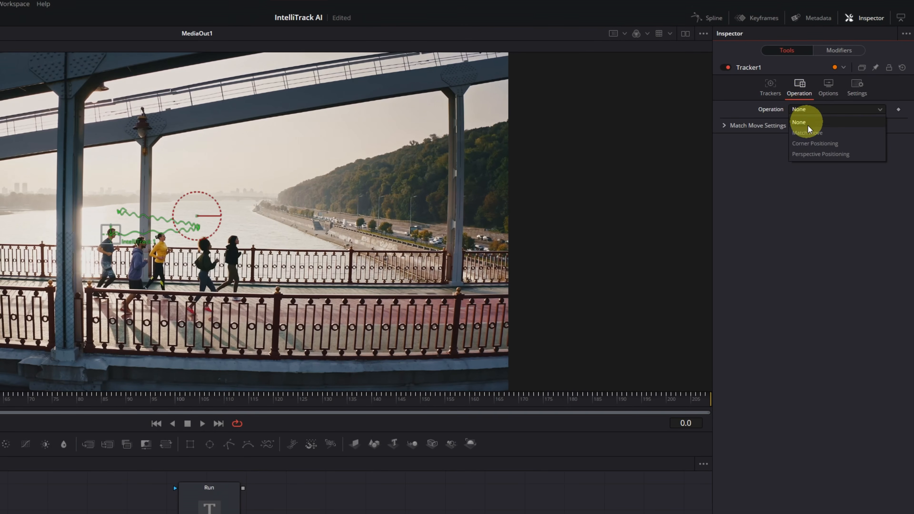
click(812, 132)
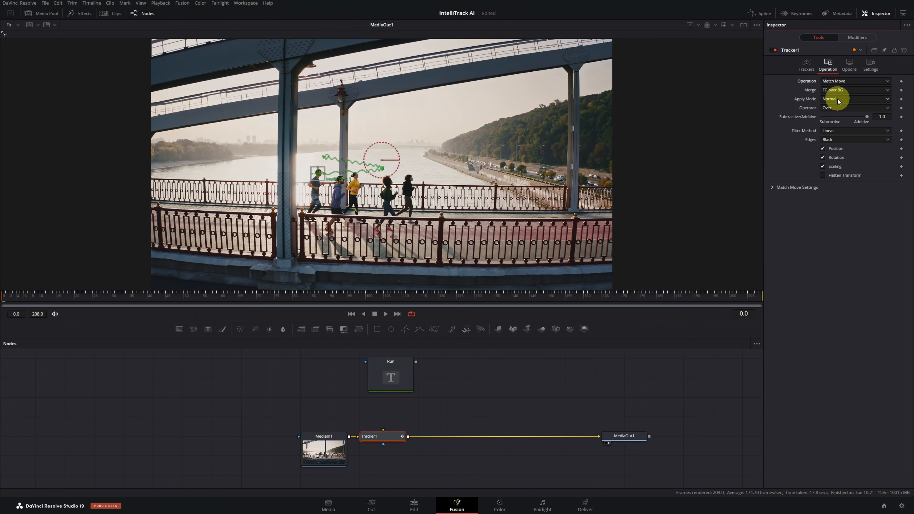
Connect the Run text node's output to Tracker1's foreground input and play back the composite
click(385, 373)
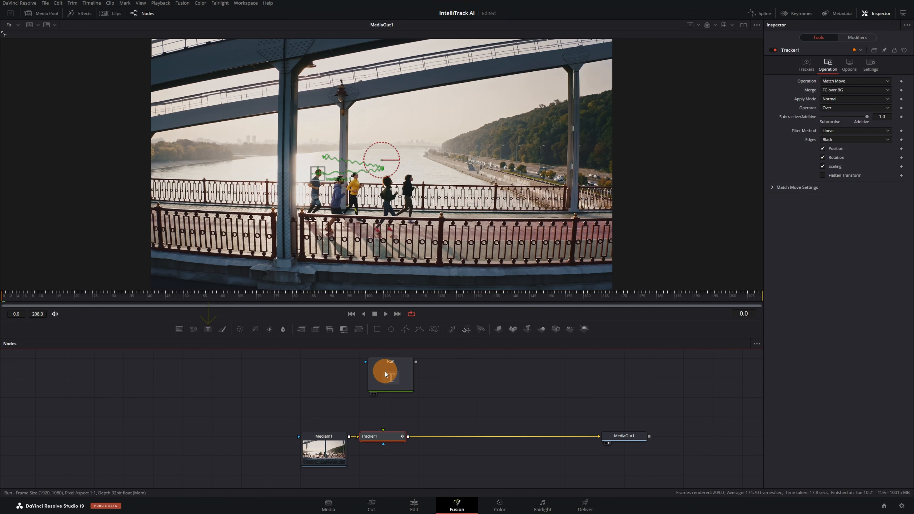
drag(385, 372, 375, 372)
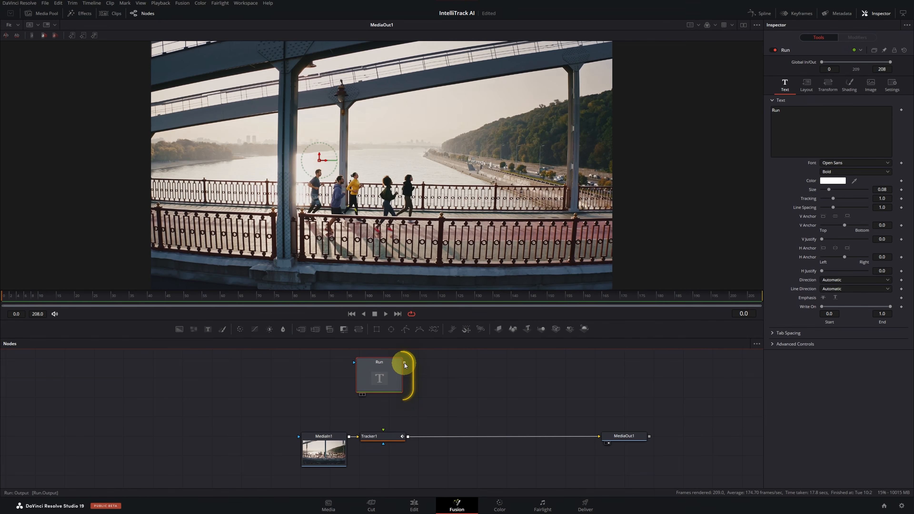
drag(405, 362, 383, 437)
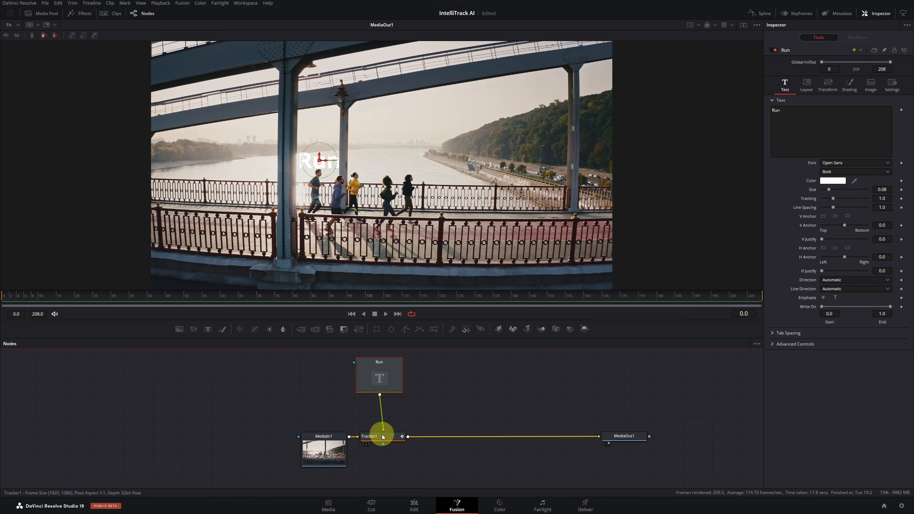
click(376, 377)
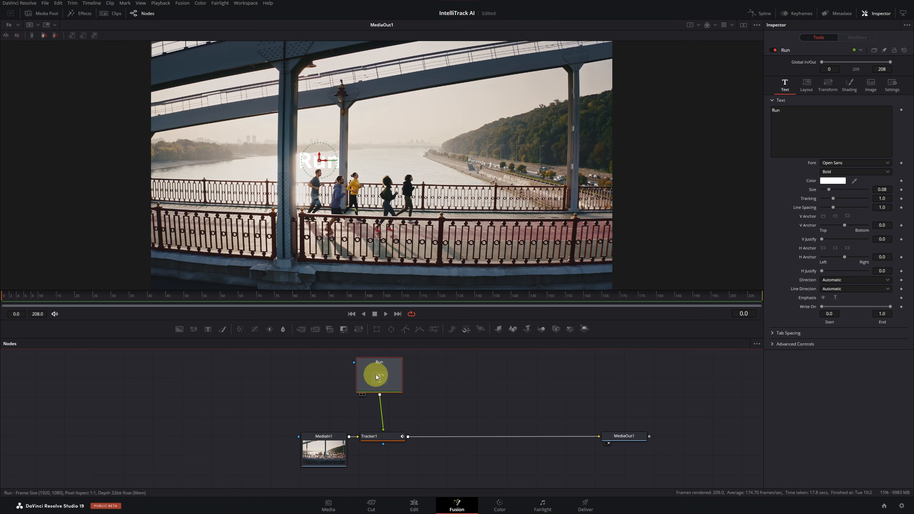
click(385, 314)
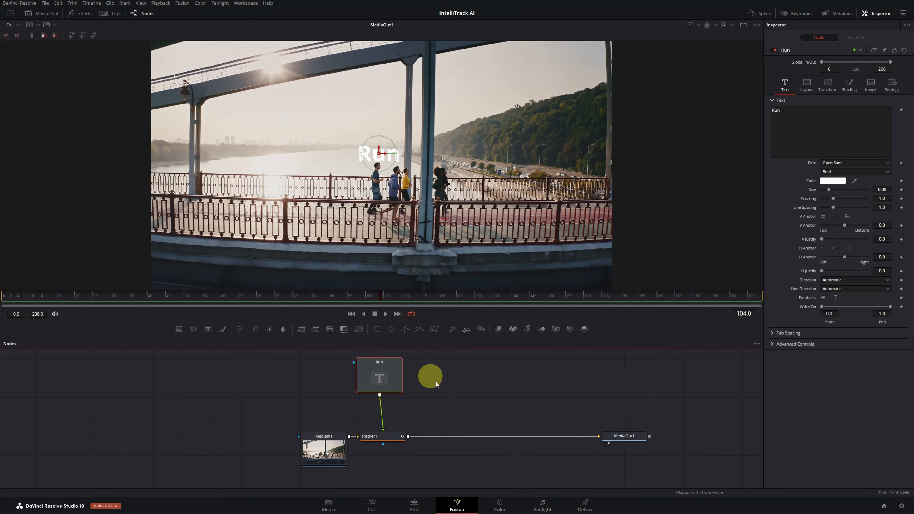
On the Fairlight page, place the playhead at 01:00:48:10 in the helicopter clip and show the viewer's tracker controls
click(544, 507)
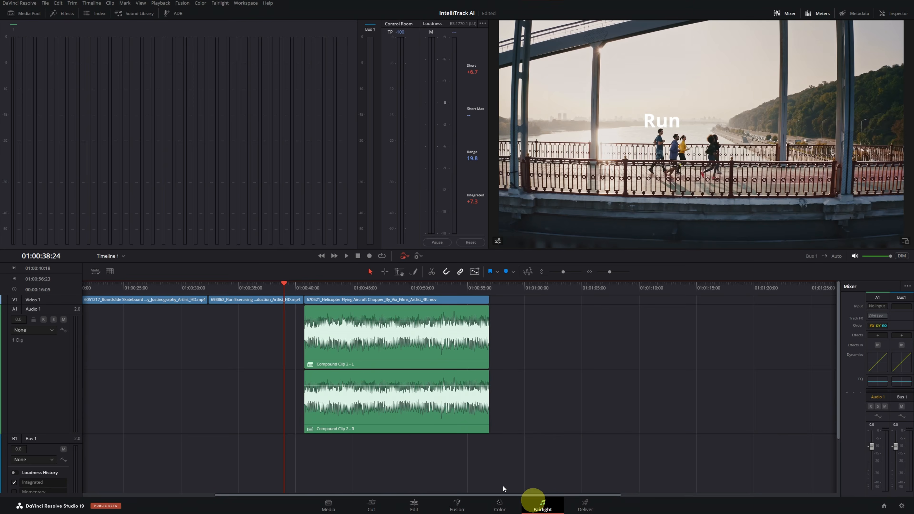
click(392, 285)
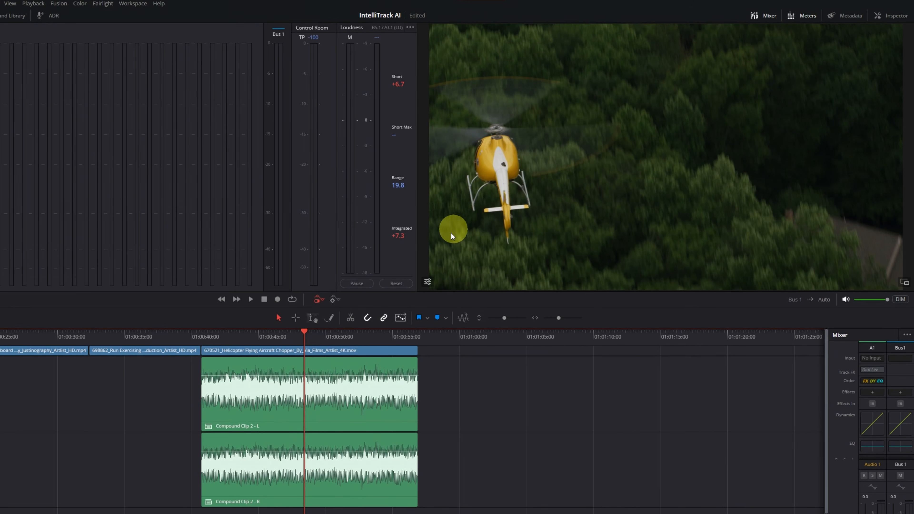
click(427, 282)
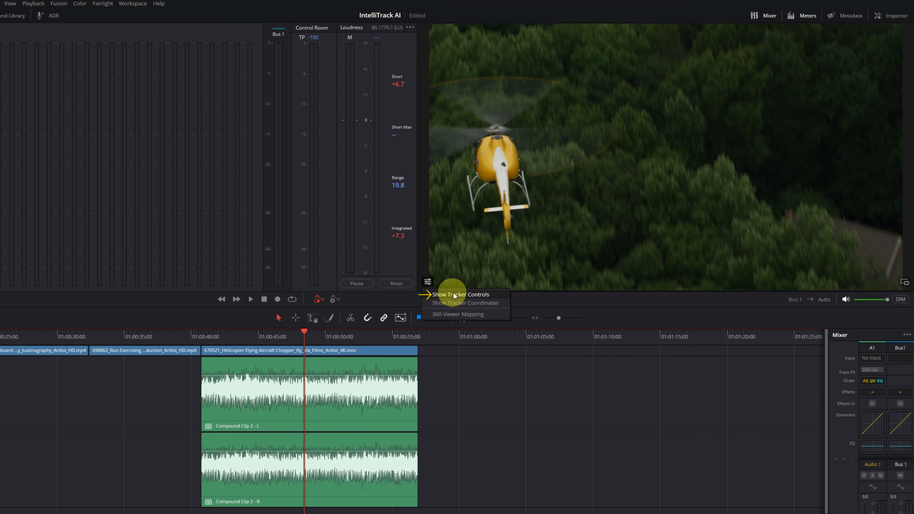
click(484, 294)
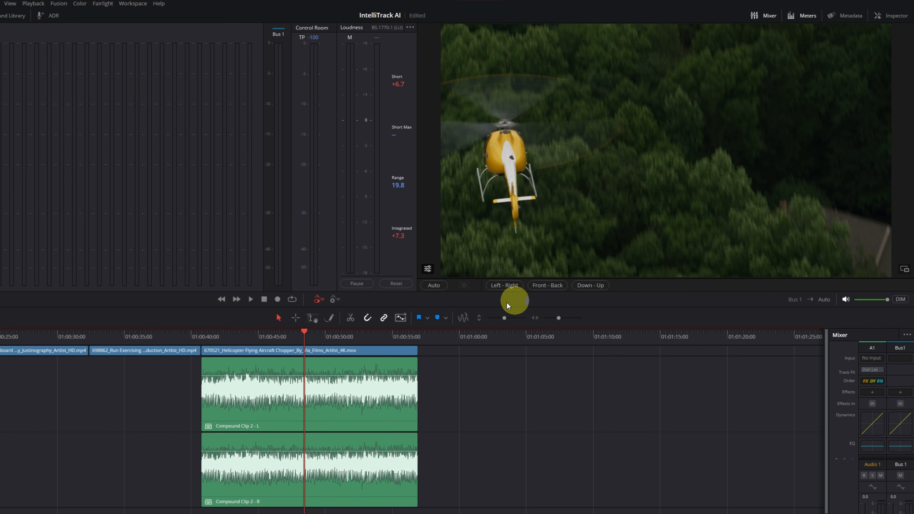
Mark the helicopter clip's range on the timeline and display the L/R Pan automation curve on the Audio 1 track
click(319, 352)
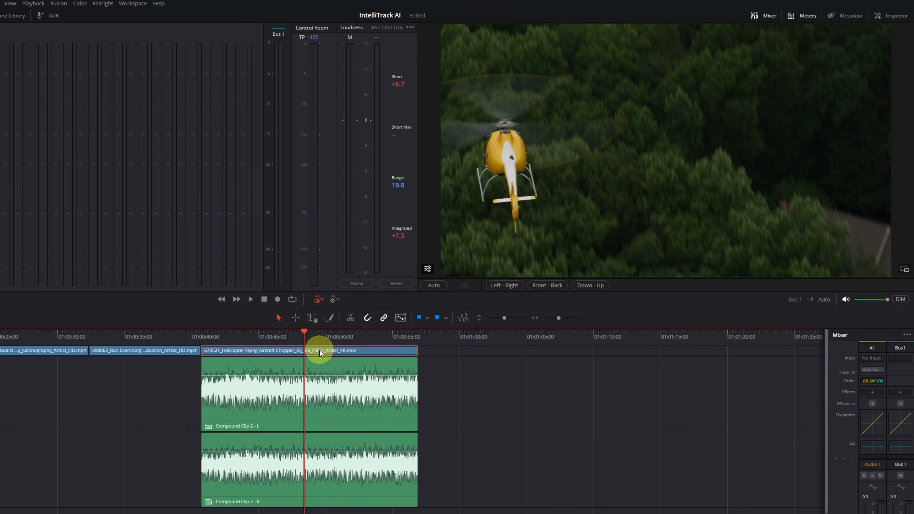
key(x)
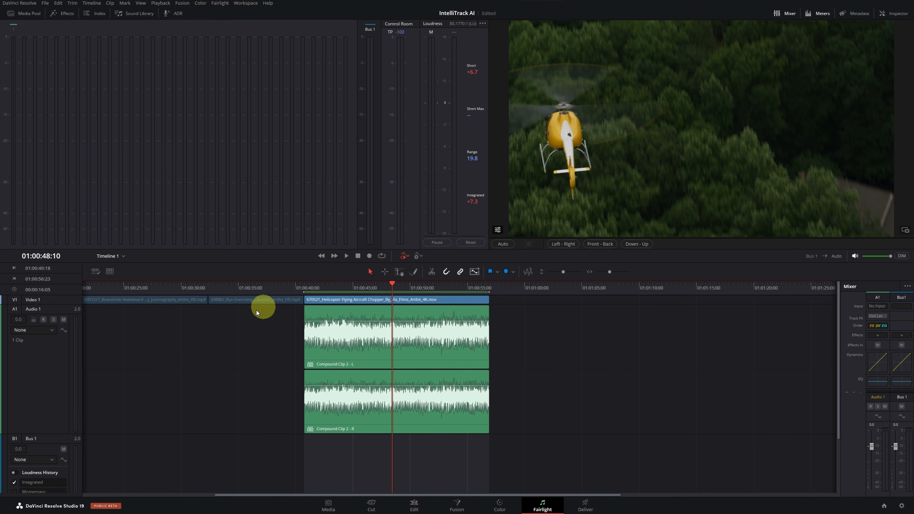
click(39, 378)
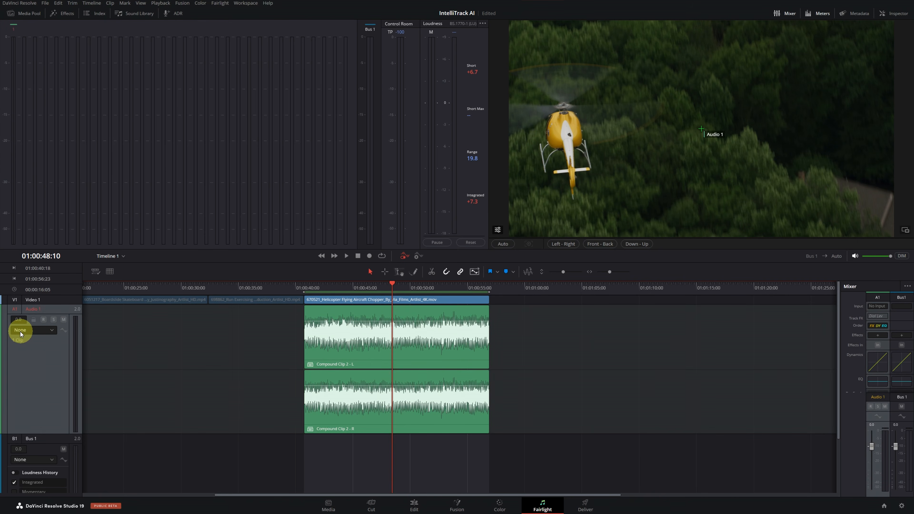
click(51, 332)
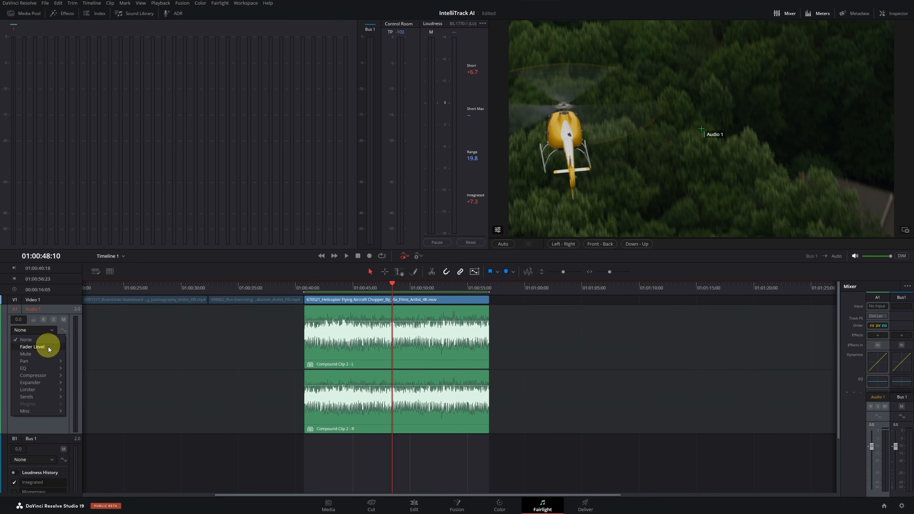
mouse_move(51, 361)
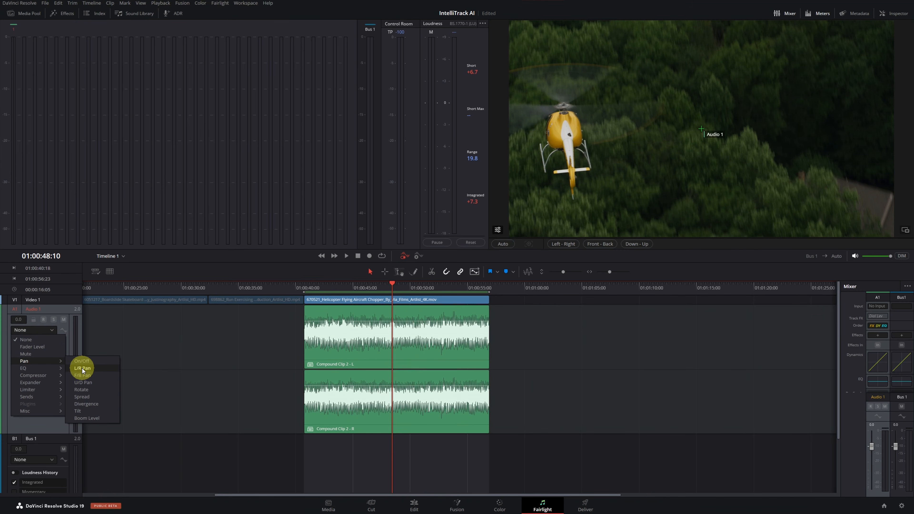
click(82, 368)
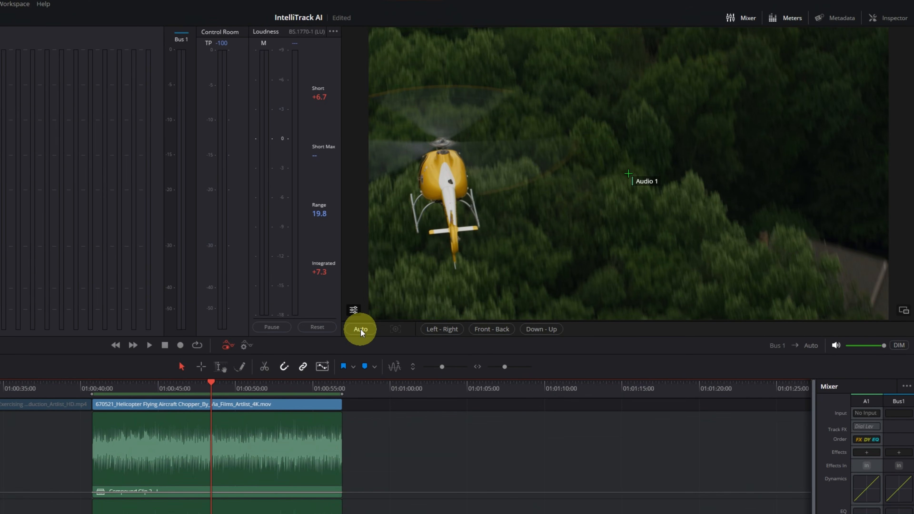
Auto-track Audio 1's Left - Right and Down - Up panning with its tracker placed on the helicopter's body
click(359, 329)
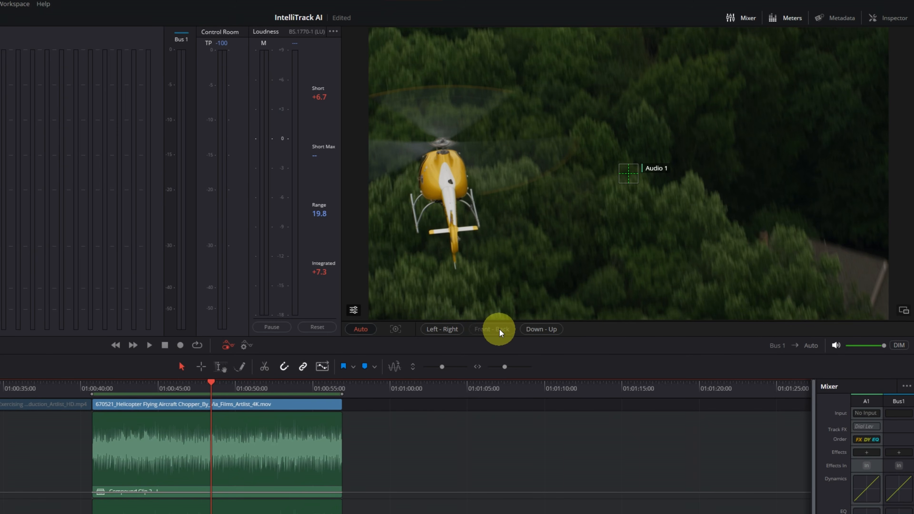
click(438, 332)
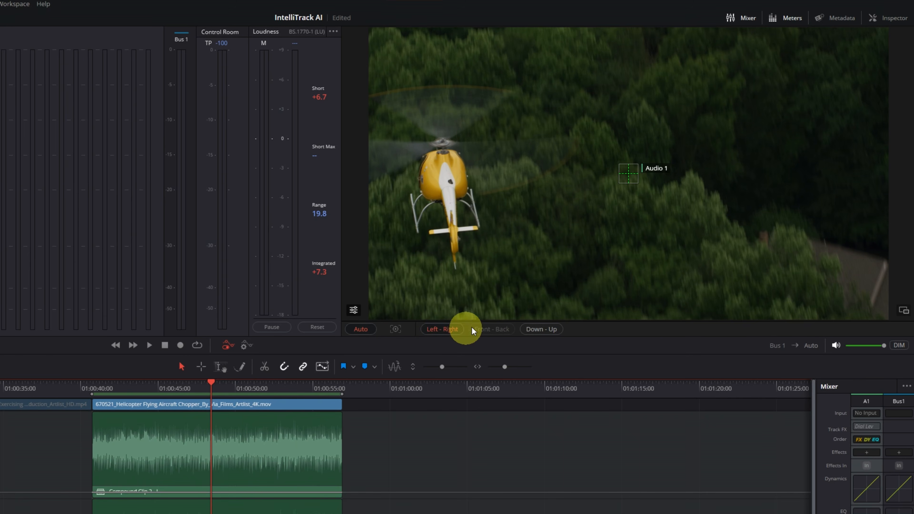
click(544, 331)
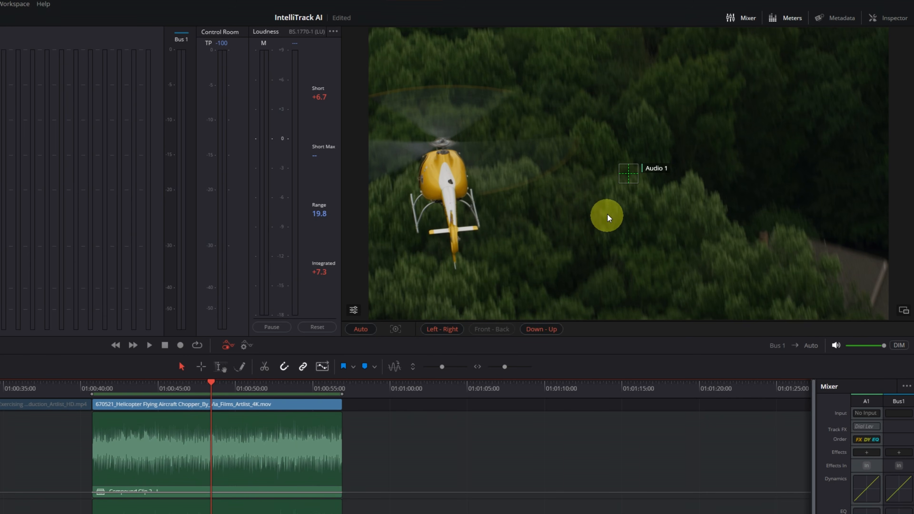
drag(620, 178, 452, 184)
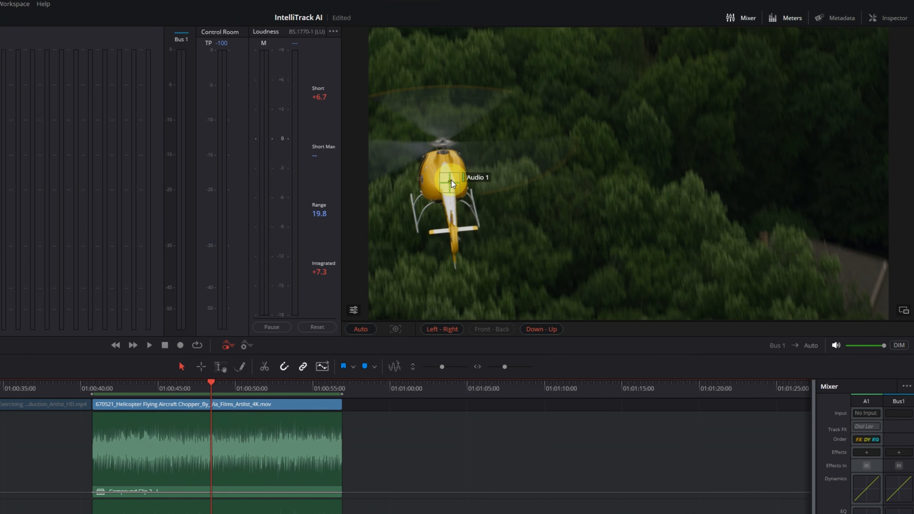
click(395, 328)
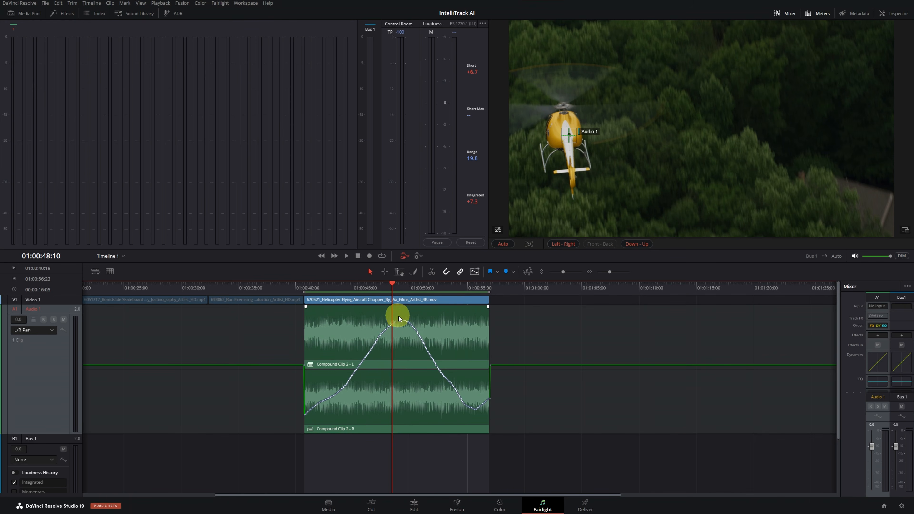
Open the Audio Pan window for Audio 1 and examine its 3D pan display
double_click(486, 398)
click(796, 271)
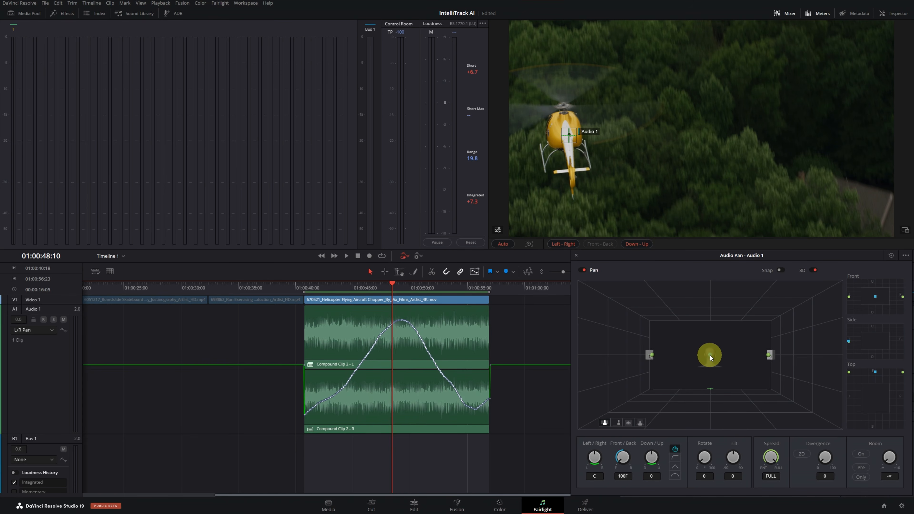
drag(710, 355, 687, 364)
Play the helicopter clip from its start at 01:00:40:18 to check the tracked panning
click(304, 283)
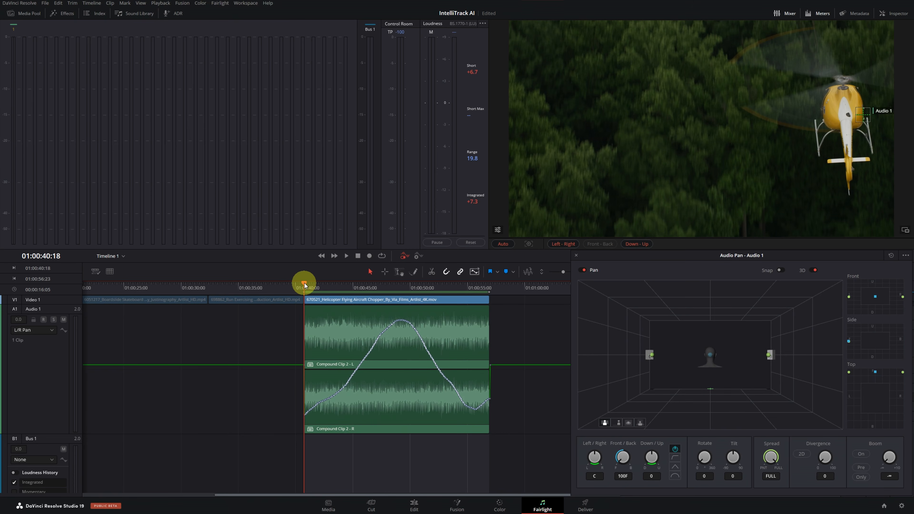
key(space)
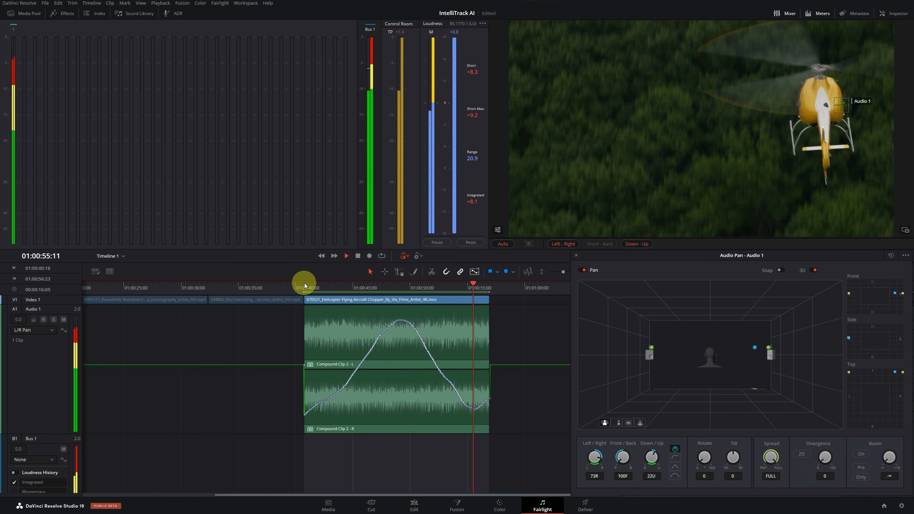
key(space)
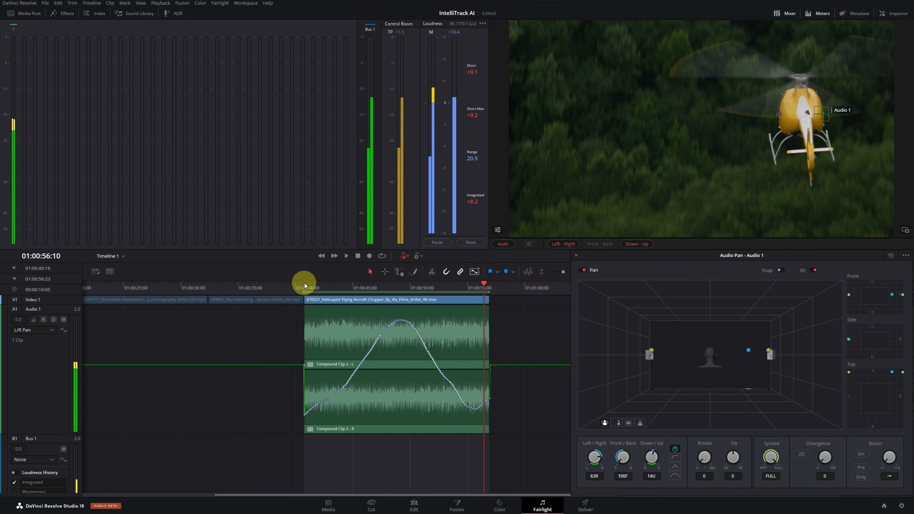